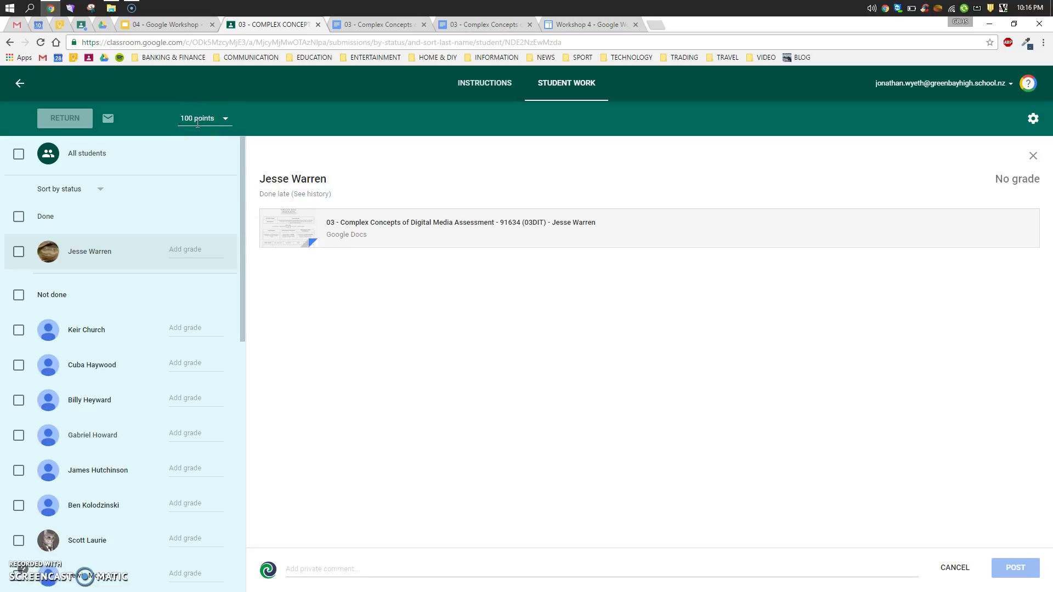
# - Set the assignment's total point value to 3 and confirm the update
pyautogui.scroll(-12, 157, 370)
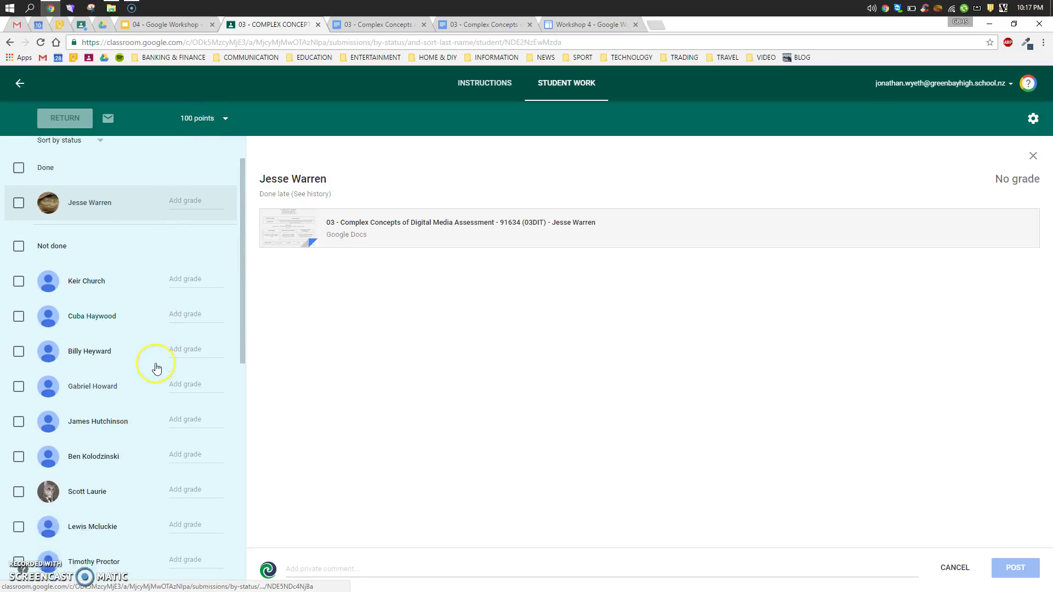
pyautogui.scroll(9, 157, 368)
pyautogui.scroll(3, 157, 368)
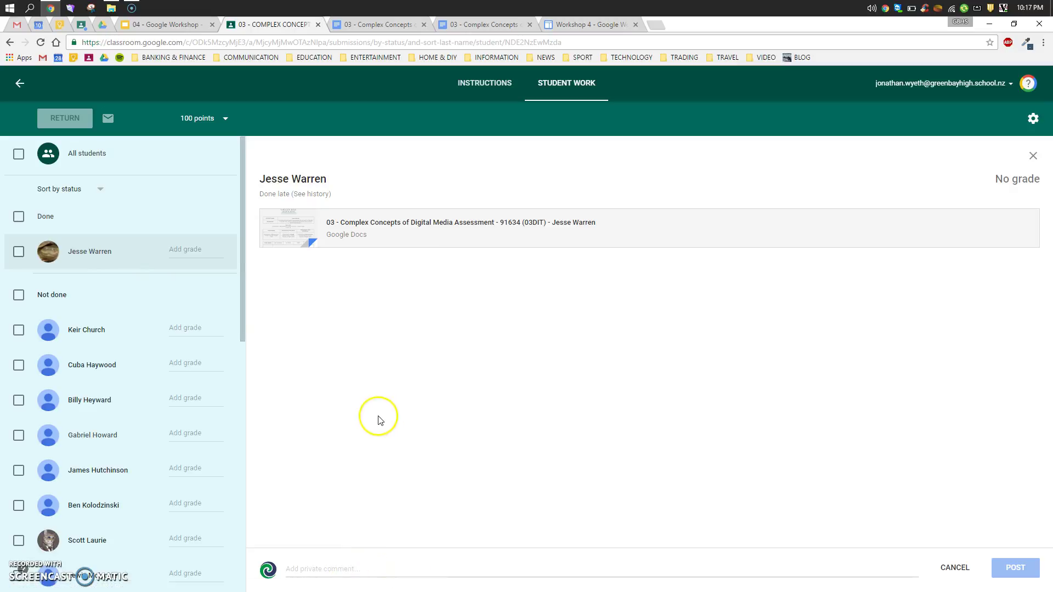
pyautogui.click(191, 118)
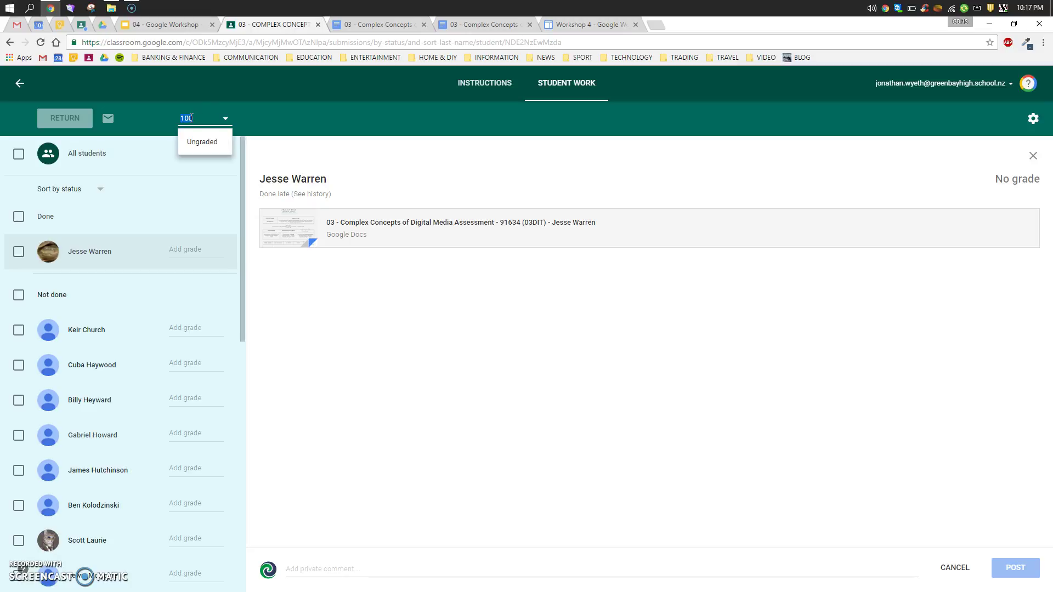
pyautogui.click(267, 120)
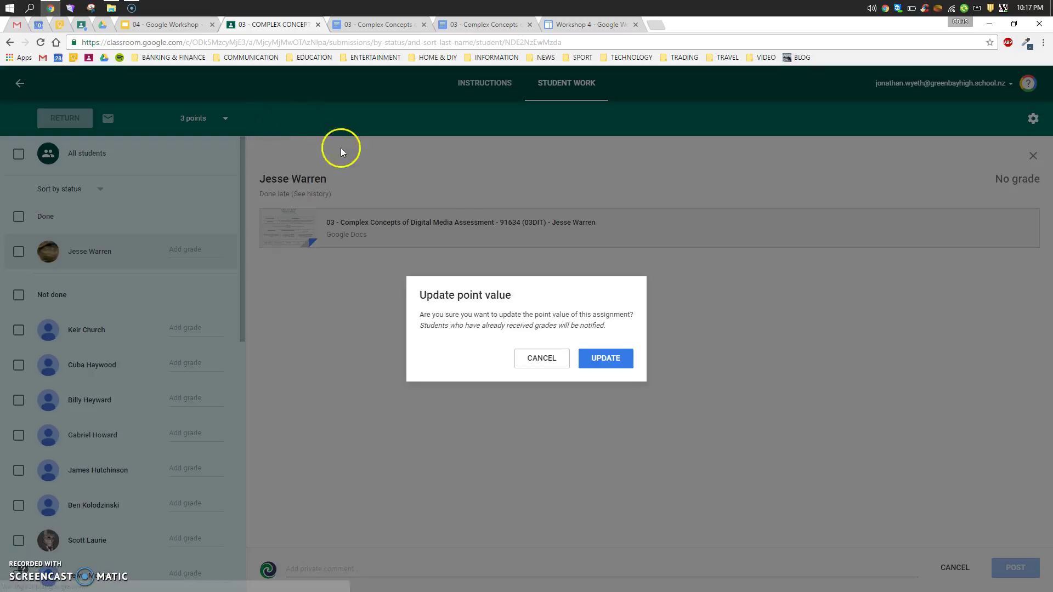
pyautogui.click(588, 358)
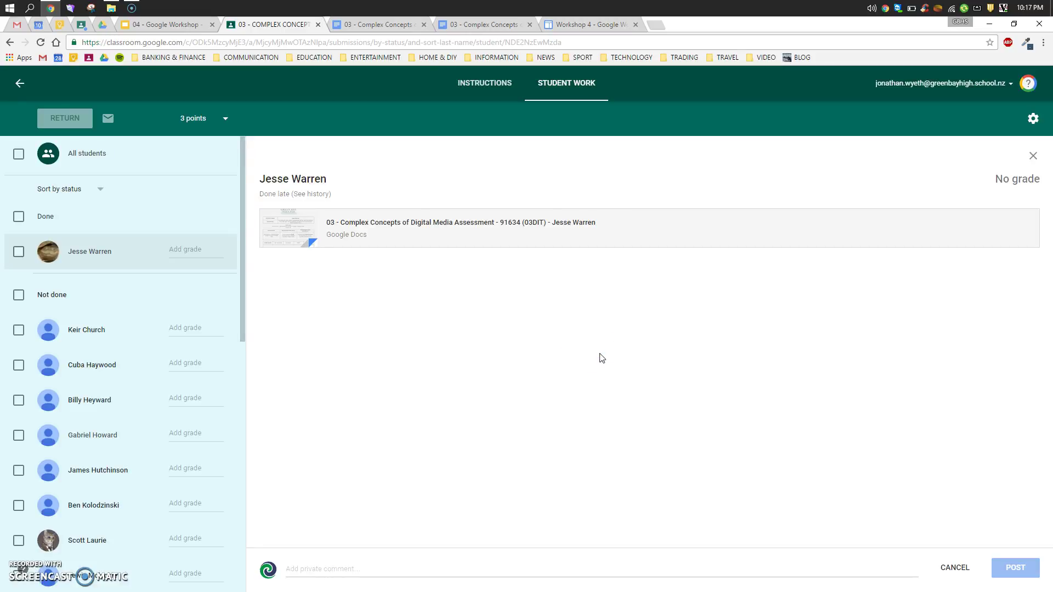
# - Enter a grade of 1 out of 3 for the student listed under Done, leaving that student unselected
pyautogui.click(201, 247)
pyautogui.write('1/3')
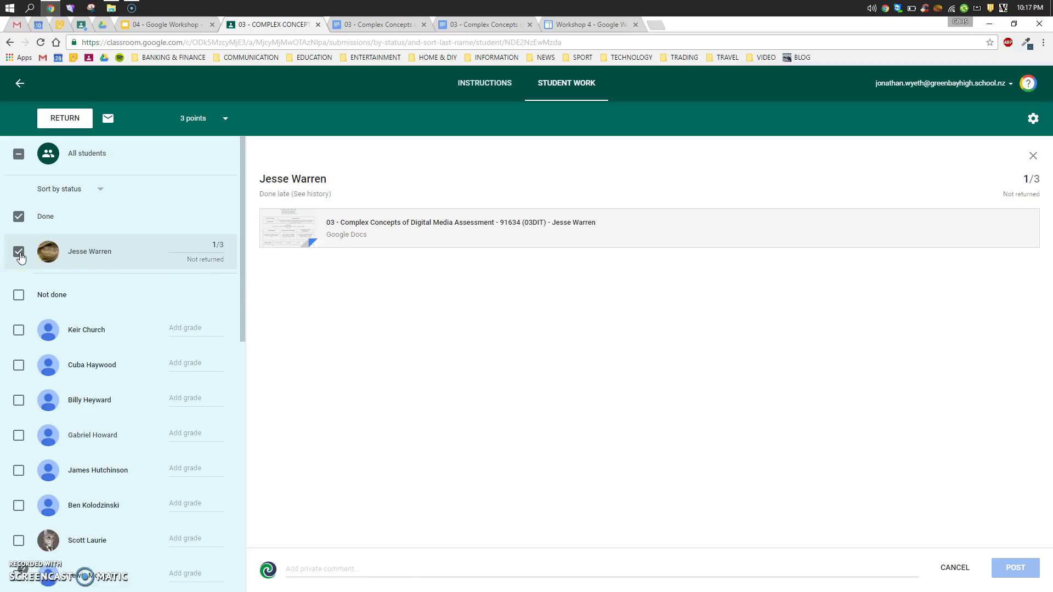
pyautogui.click(18, 252)
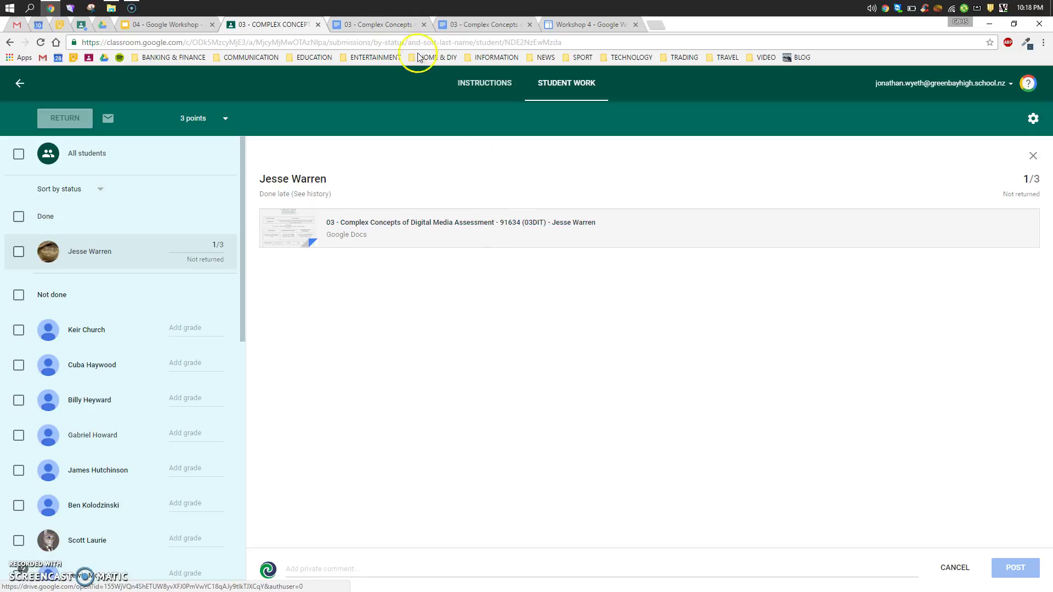
# - Move the second copy of the student's assessment document into its own window and arrange both copies side by side
pyautogui.click(383, 25)
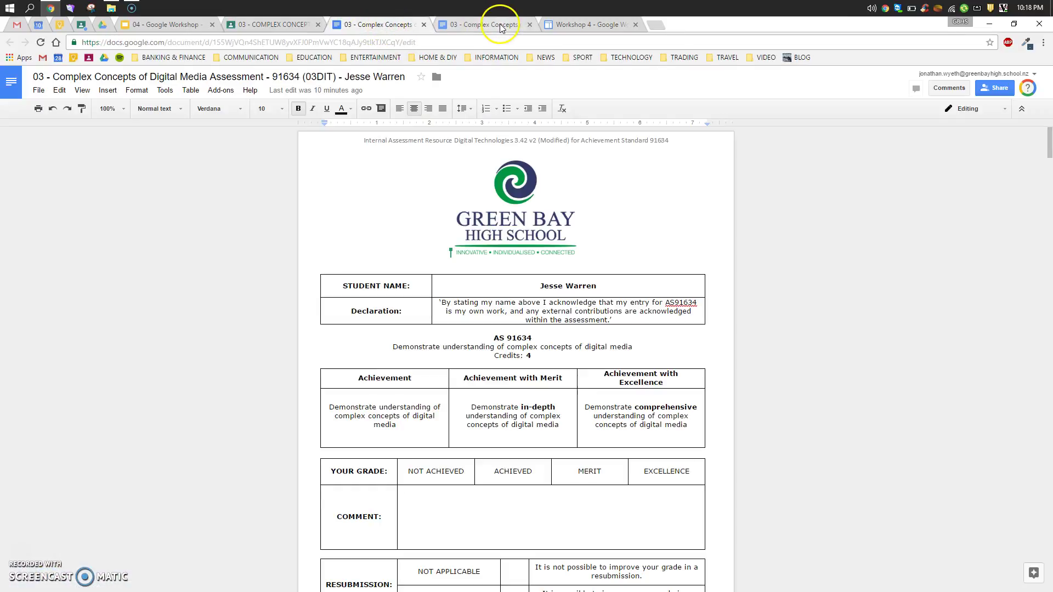
pyautogui.click(446, 26)
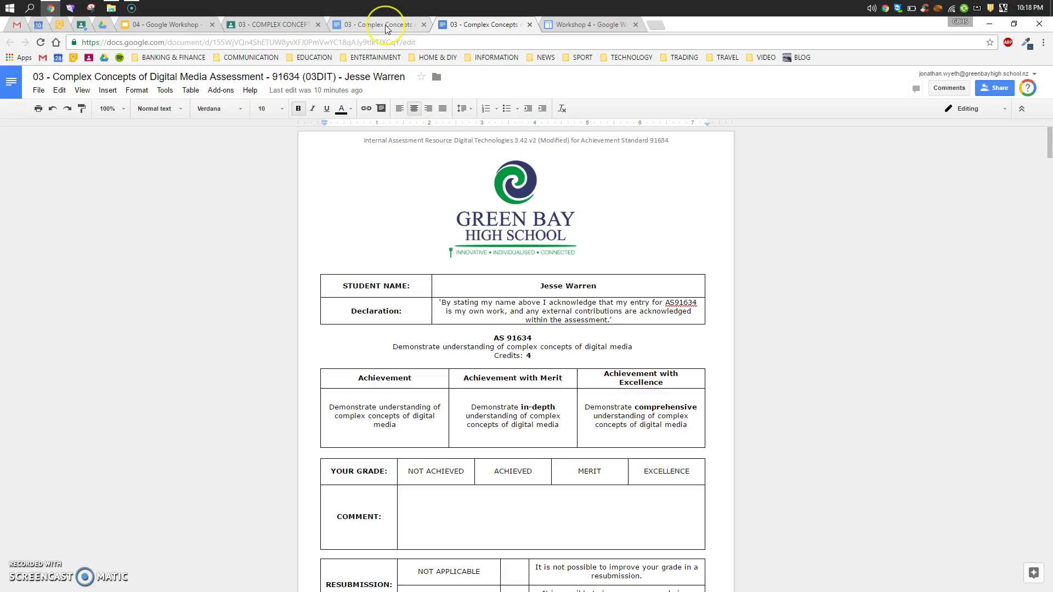
pyautogui.click(387, 30)
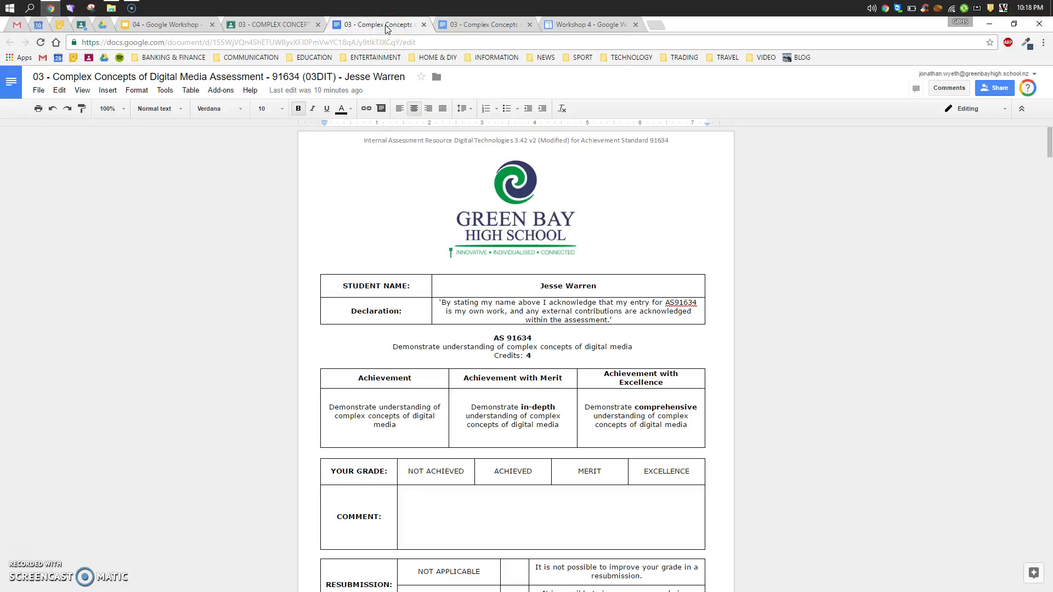
pyautogui.click(469, 29)
pyautogui.moveTo(485, 25); pyautogui.dragTo(525, 127)
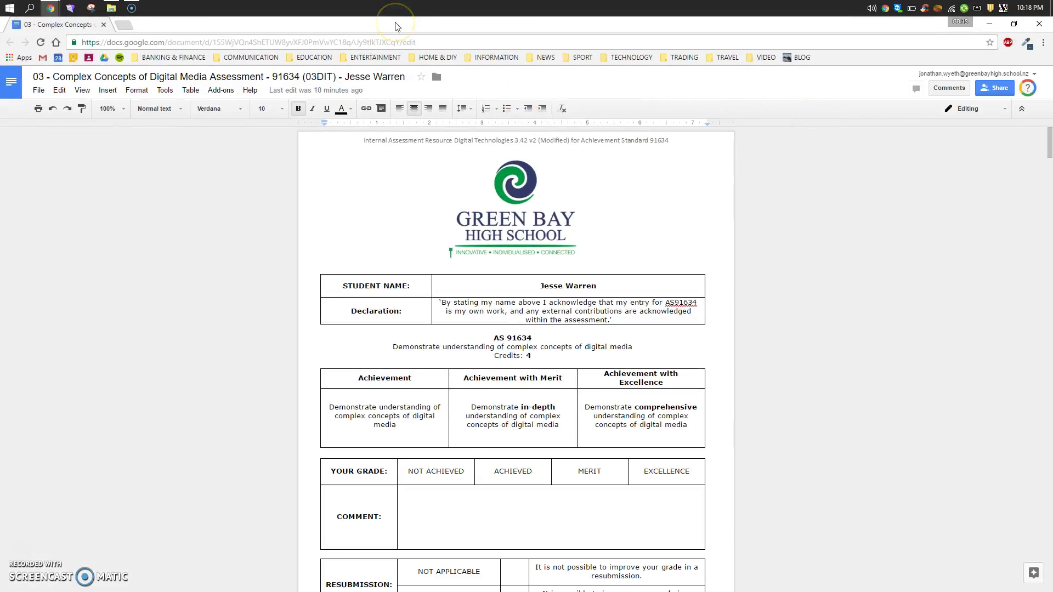
pyautogui.moveTo(397, 26); pyautogui.dragTo(1051, 88)
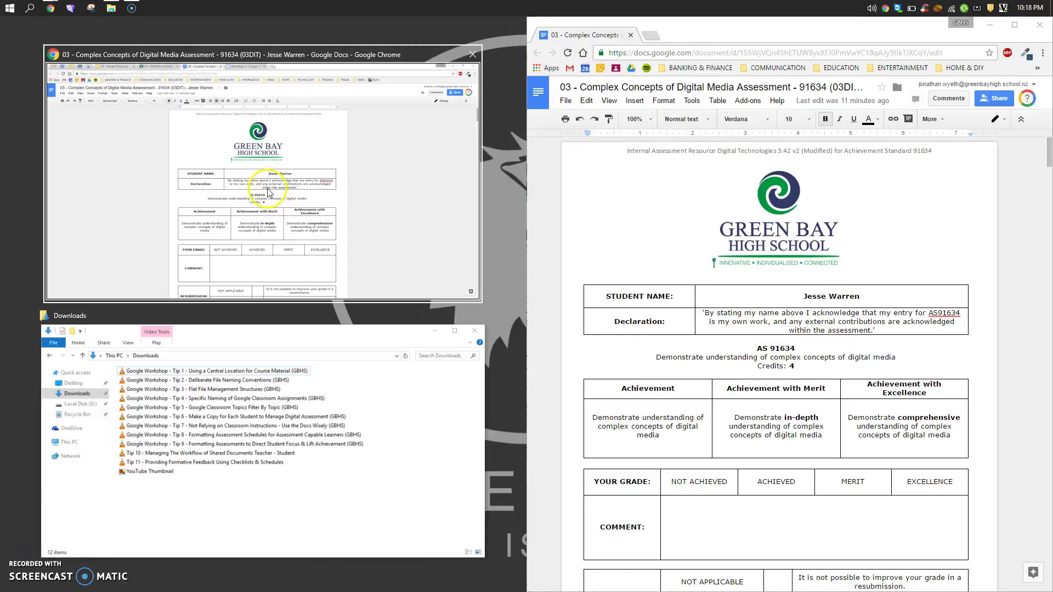
pyautogui.click(273, 208)
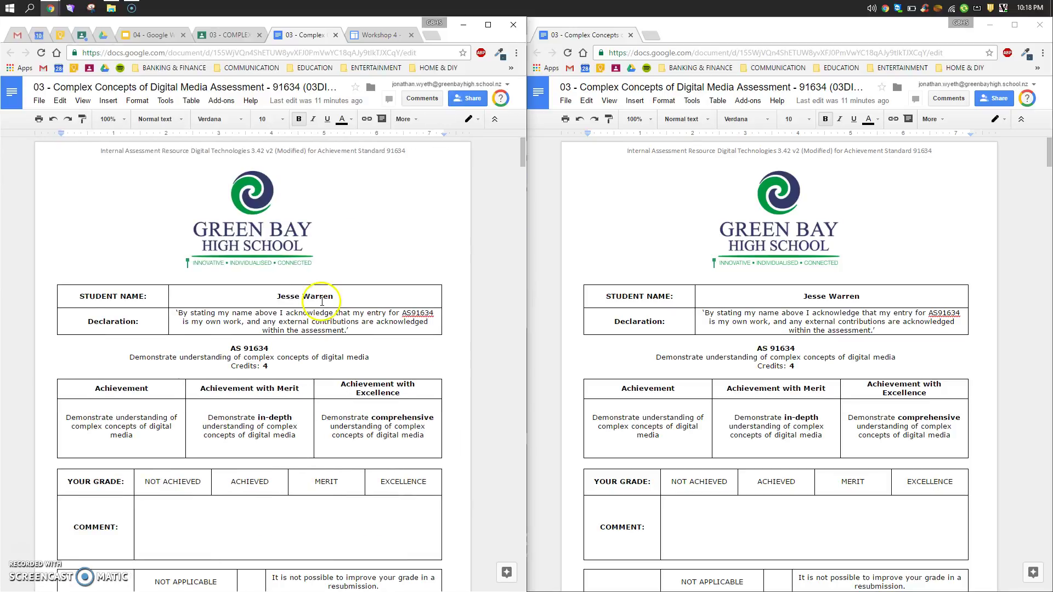
# - Go to the assessment schedule in the separated copy and place the cursor in the first Task 1 criterion's A cell
pyautogui.click(834, 297)
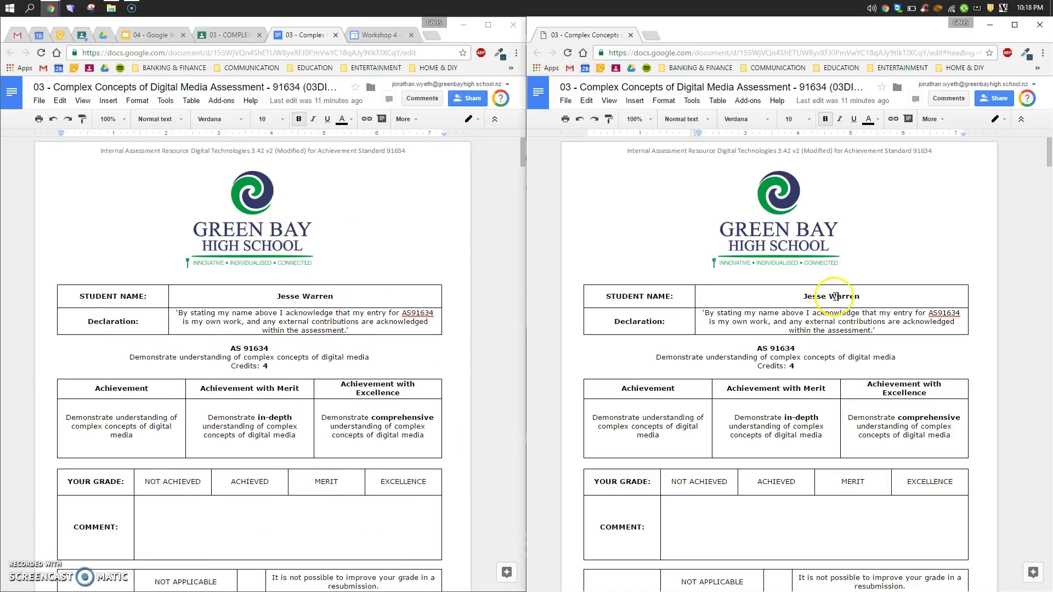
pyautogui.scroll(-8, 830, 302)
pyautogui.scroll(-4, 828, 310)
pyautogui.click(934, 169)
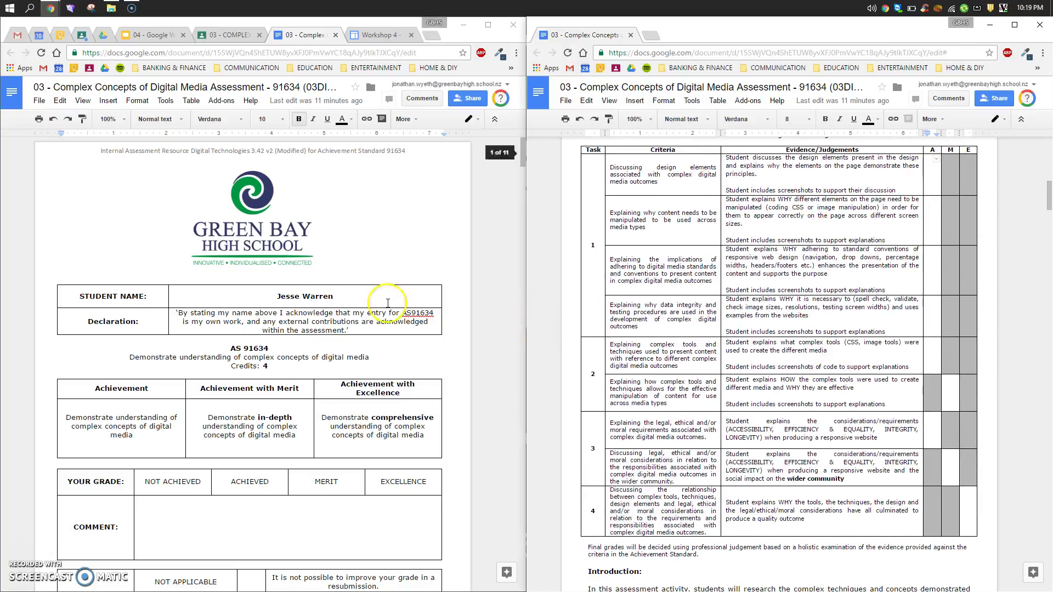
# - Examine the student's written task and website screenshots in the other copy of the document
pyautogui.scroll(-3, 265, 274)
pyautogui.scroll(-12, 265, 274)
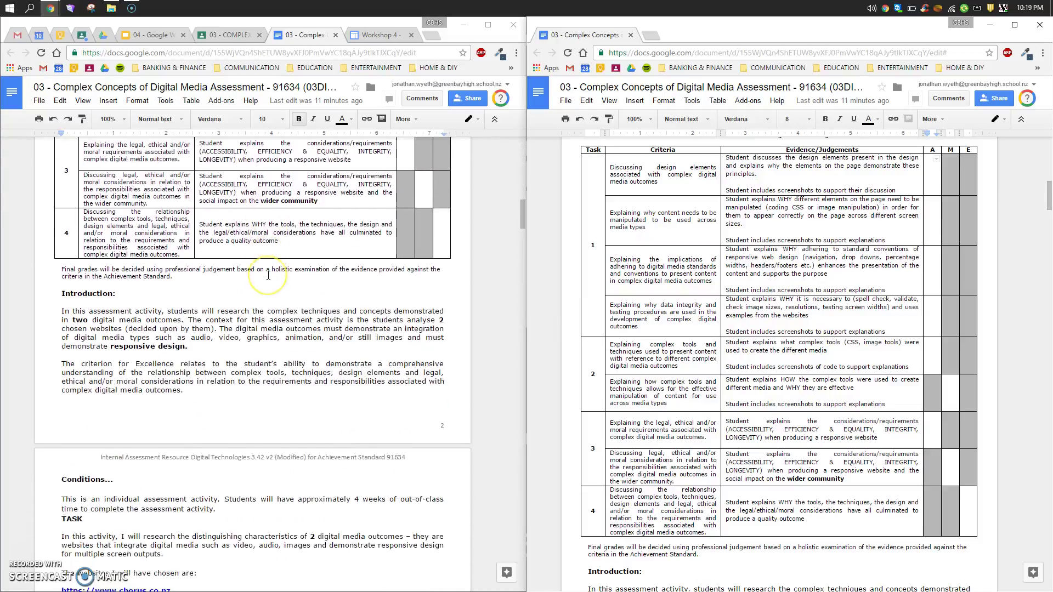
pyautogui.scroll(-9, 269, 276)
pyautogui.scroll(5, 268, 276)
pyautogui.scroll(-7, 268, 276)
pyautogui.click(279, 310)
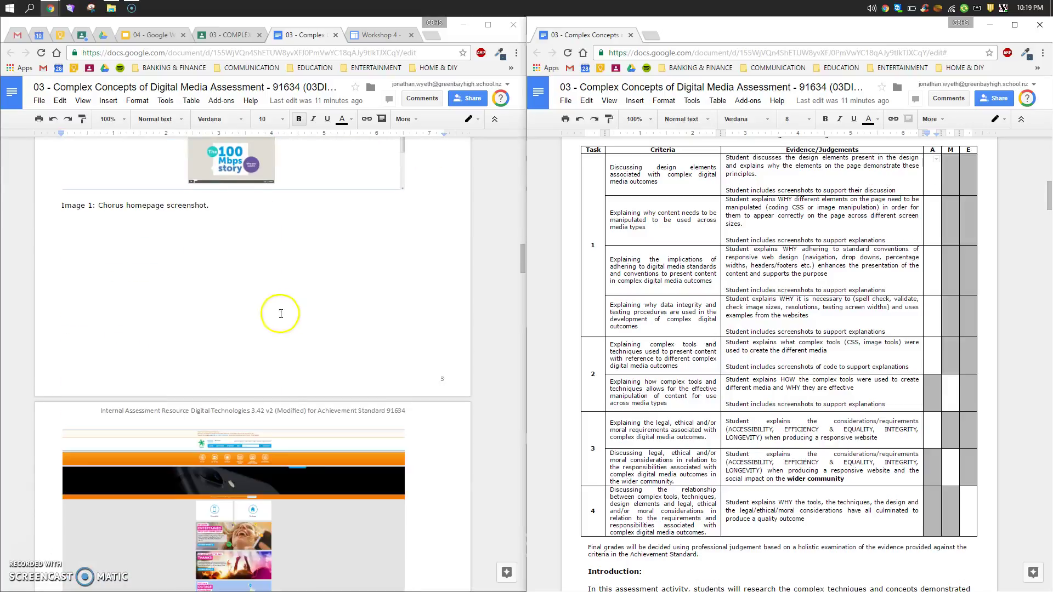
pyautogui.scroll(2, 296, 298)
pyautogui.scroll(-1, 296, 298)
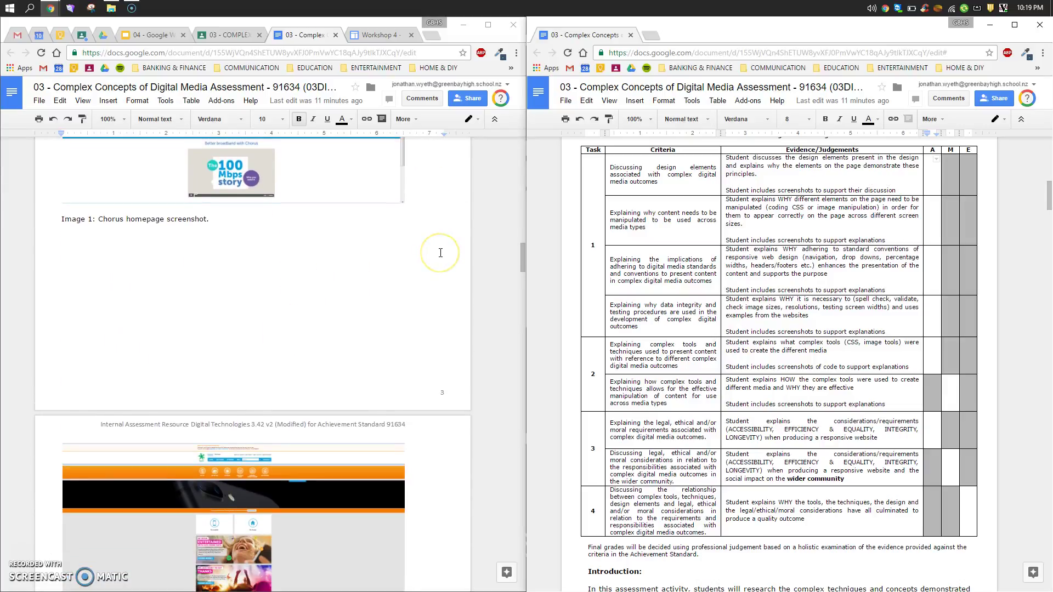
# - Mark the Task 1 criterion on discussing design elements with Y in the A column
pyautogui.write('Y')
pyautogui.click(857, 186)
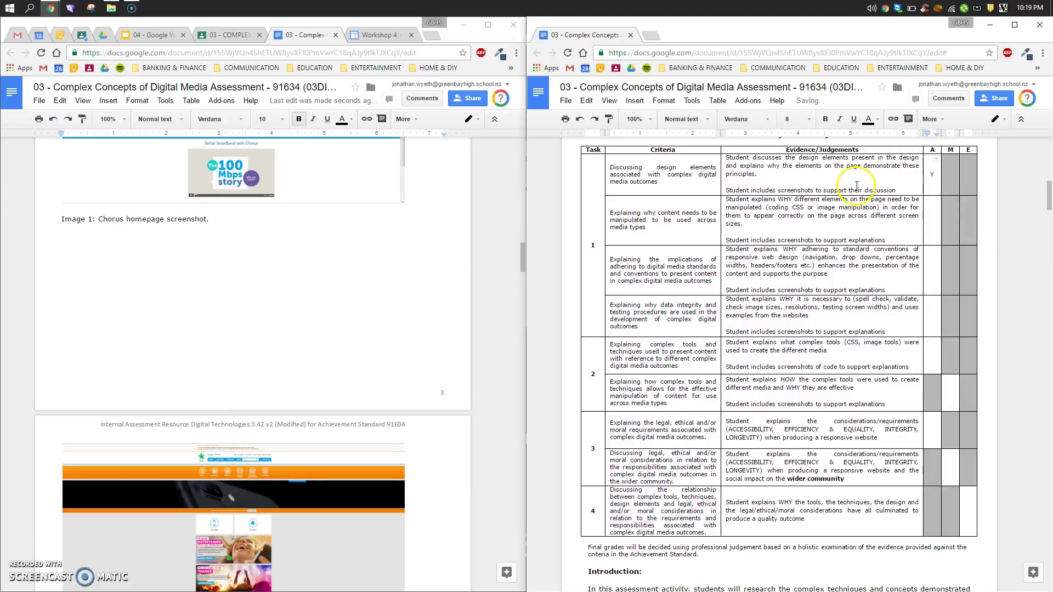
pyautogui.click(284, 282)
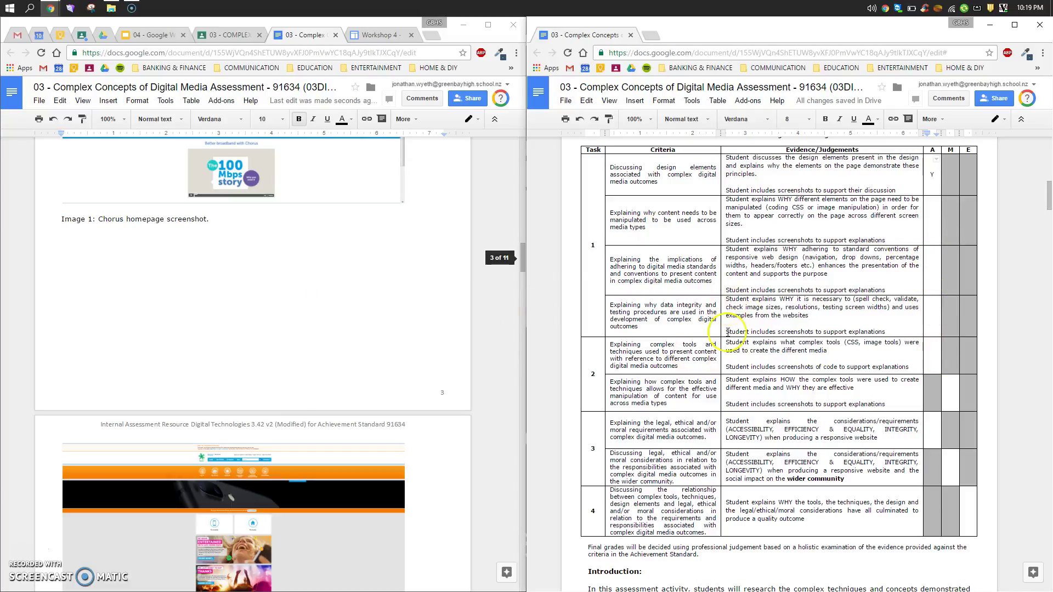
pyautogui.scroll(1, 810, 337)
pyautogui.scroll(-1, 809, 337)
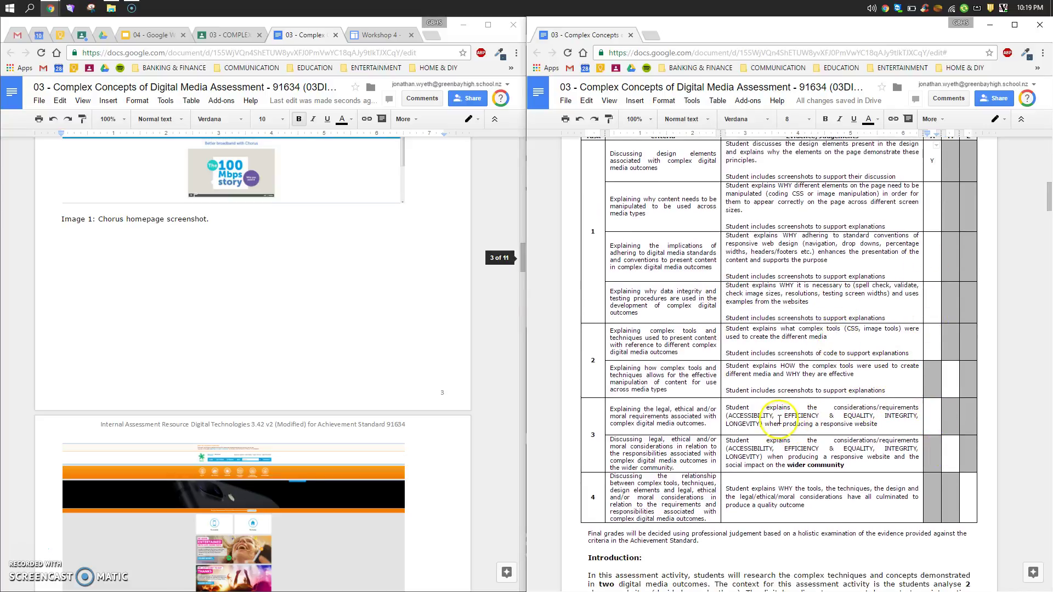
pyautogui.scroll(1, 933, 351)
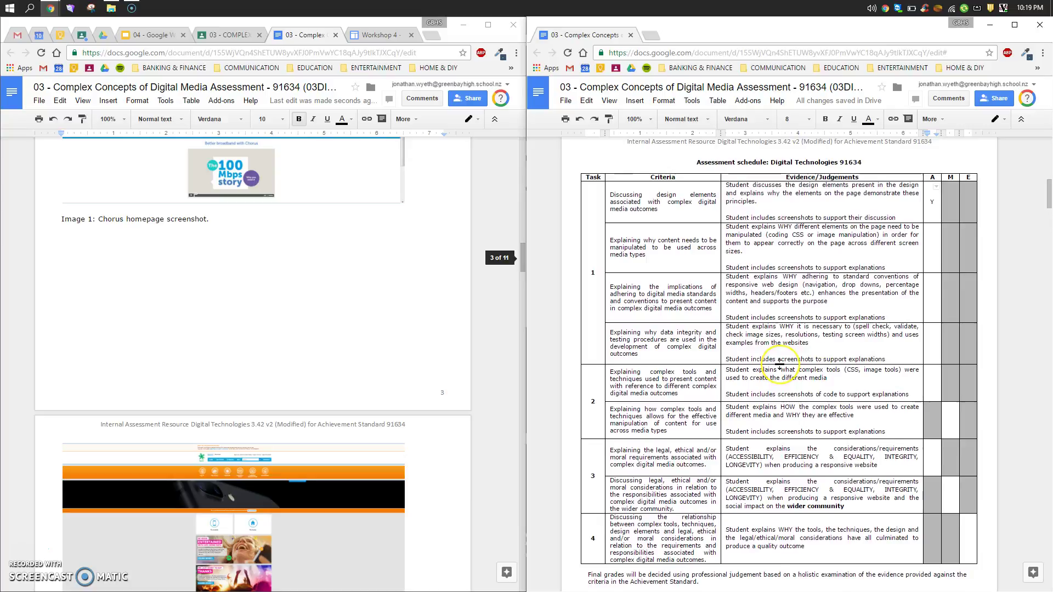
# - Shade the ACHIEVED cell in the Your Grade row light green
pyautogui.scroll(8, 778, 361)
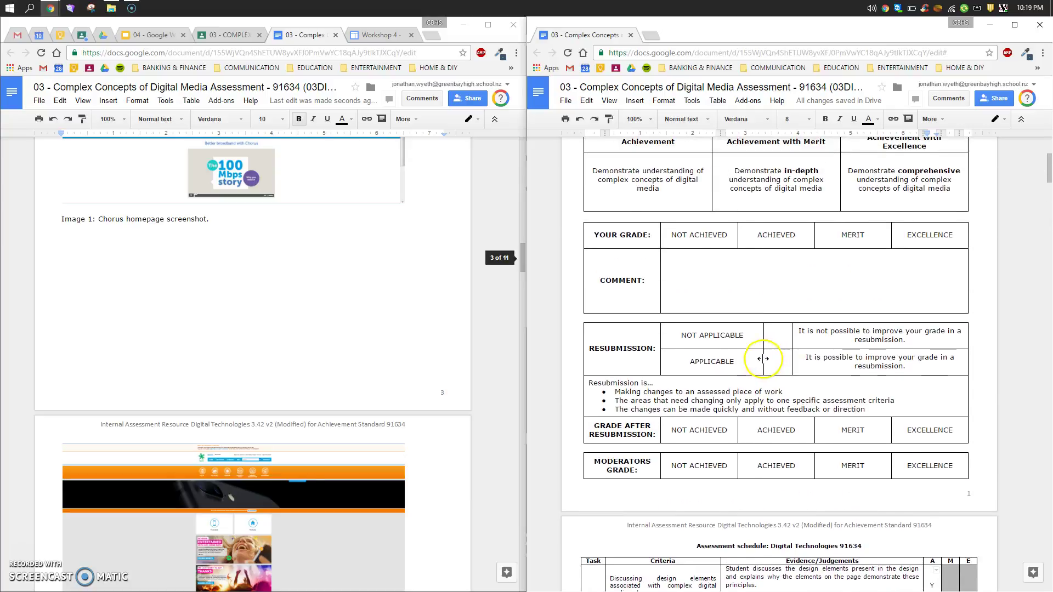
pyautogui.click(776, 237)
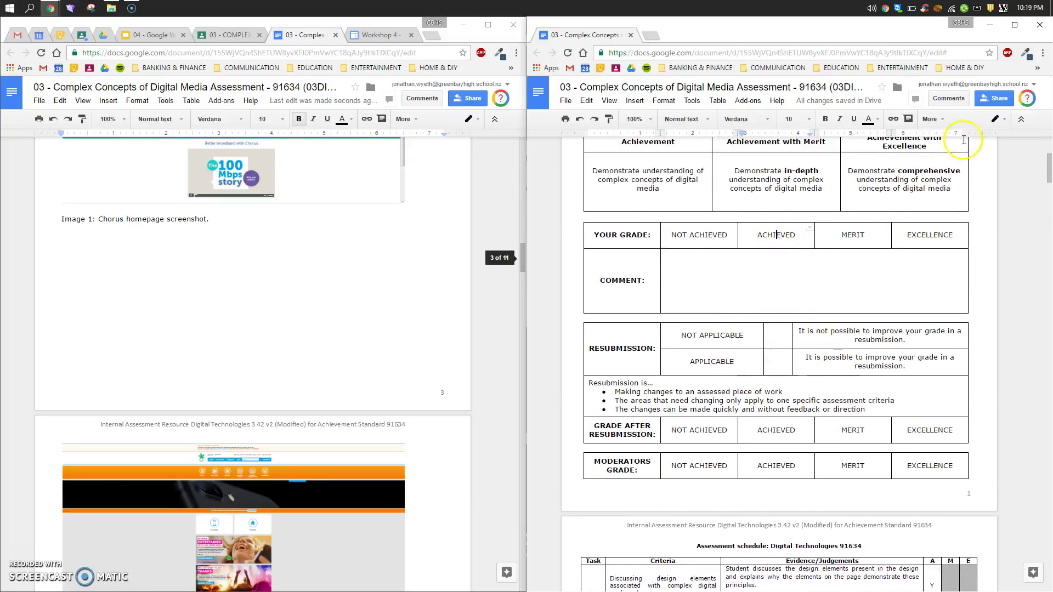
pyautogui.click(931, 119)
pyautogui.click(872, 140)
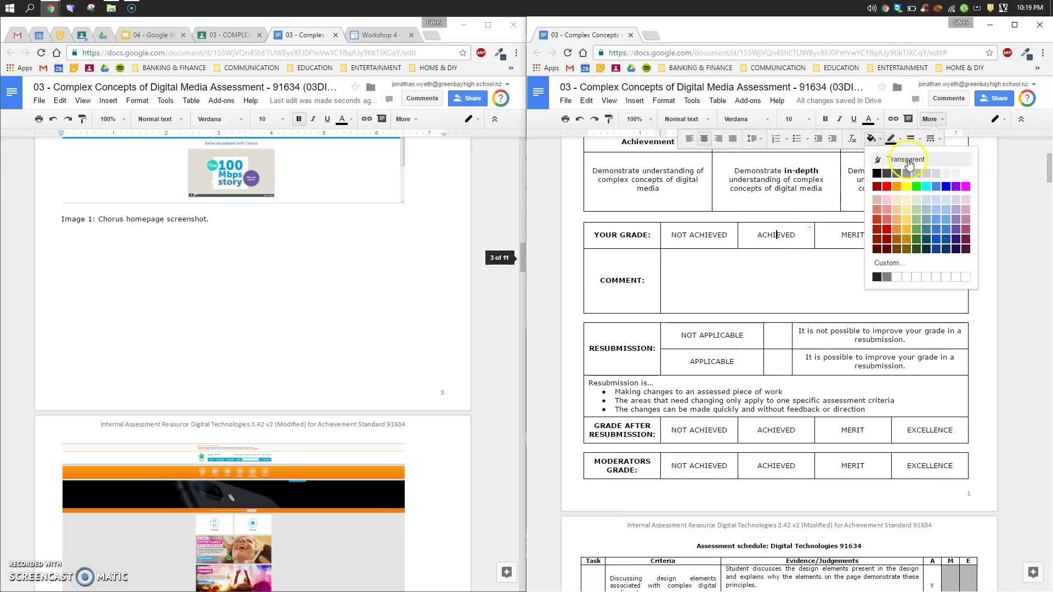
pyautogui.click(917, 221)
# - Enter the comment "Bla bla bla - awesome feedback" and mark Resubmission as NOT APPLICABLE with an x
pyautogui.click(831, 266)
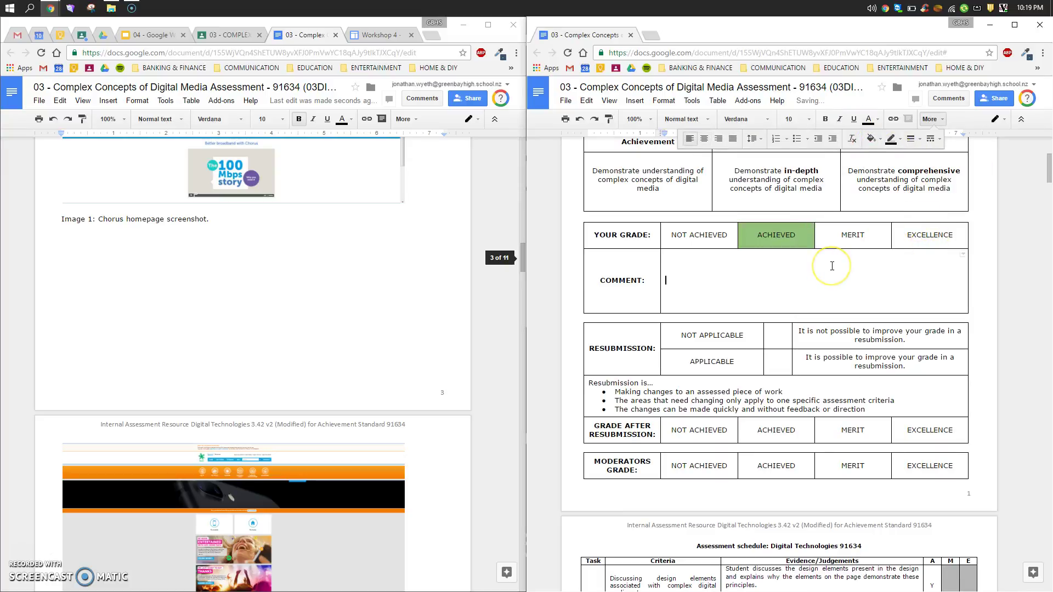
pyautogui.write('Bla bla bla - awesome feedback')
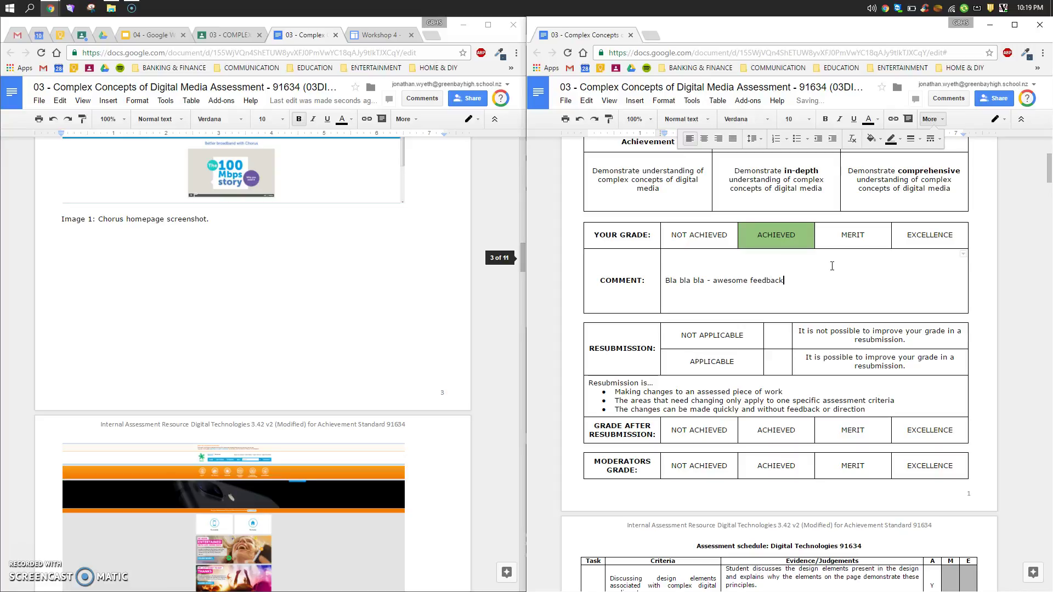
pyautogui.click(777, 335)
pyautogui.write('x')
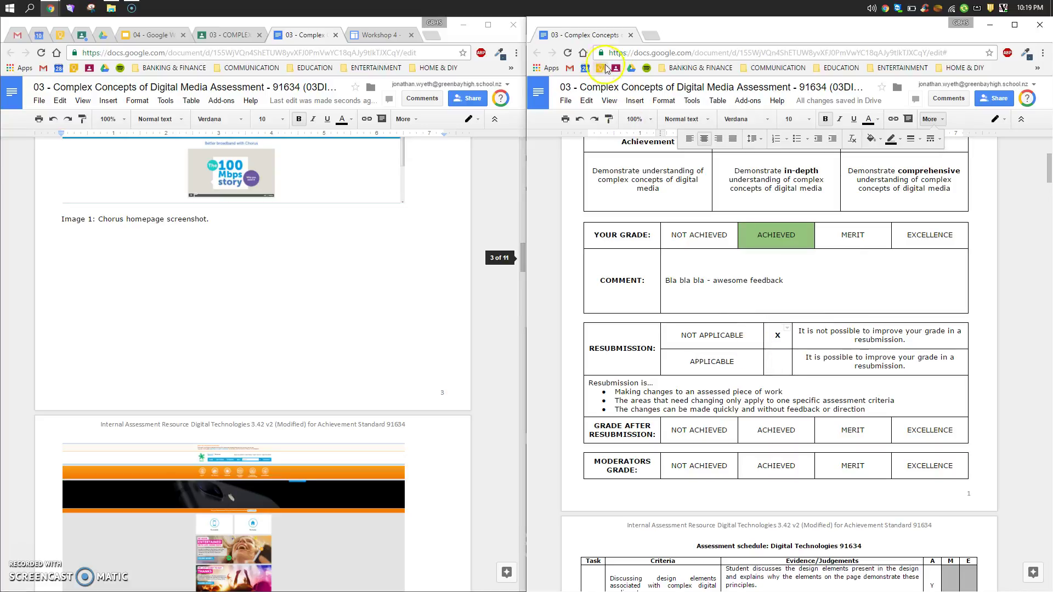
# - Close both copies of the assessment document and widen the Google Classroom window to the full screen width
pyautogui.click(629, 36)
pyautogui.click(335, 35)
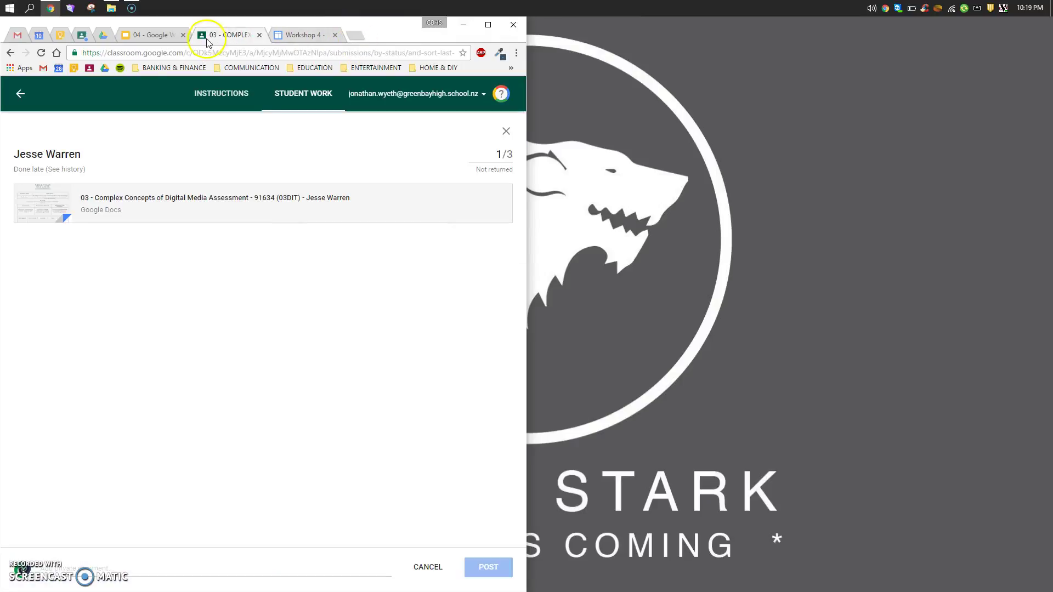
pyautogui.moveTo(526, 137); pyautogui.dragTo(1050, 168)
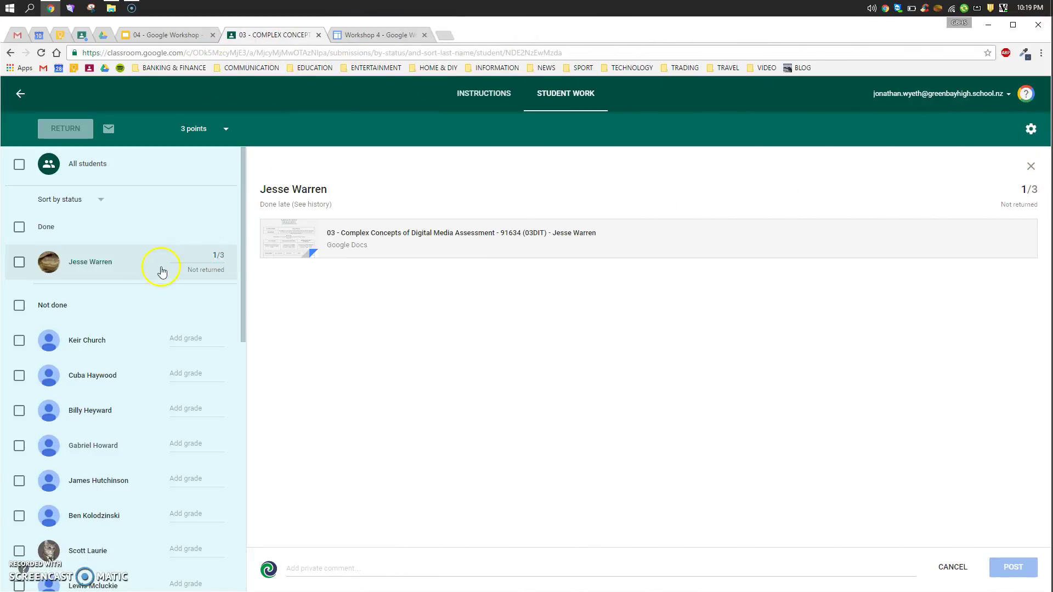
pyautogui.click(222, 256)
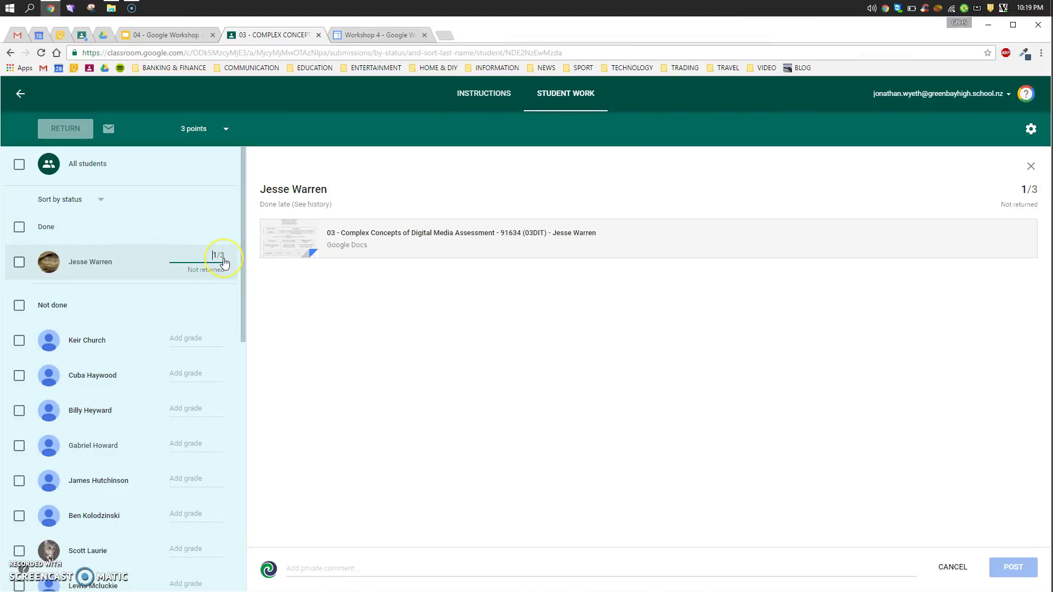
pyautogui.click(348, 568)
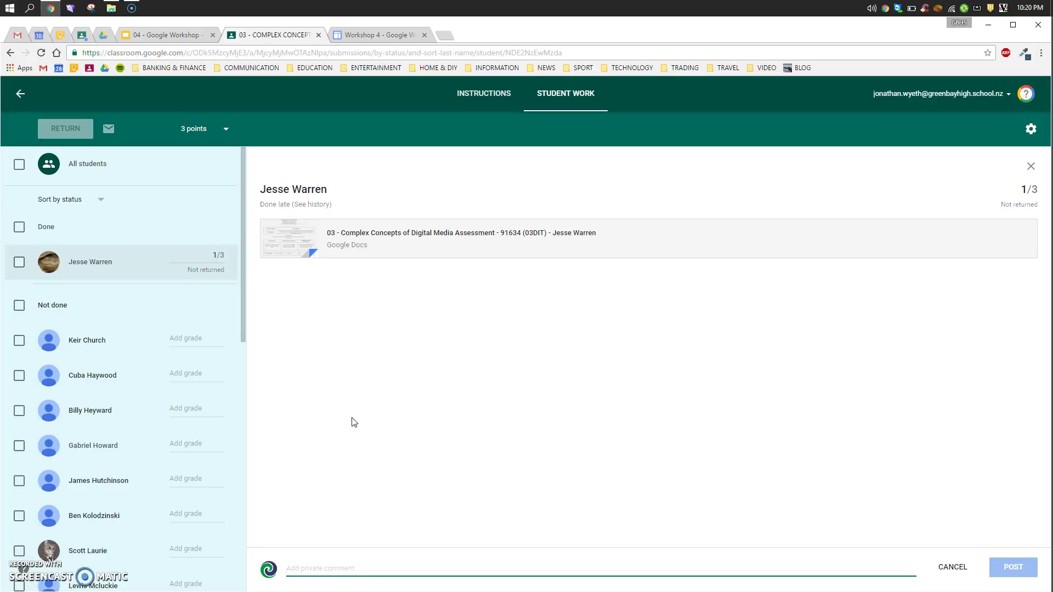
pyautogui.click(395, 392)
pyautogui.moveTo(242, 309); pyautogui.dragTo(242, 330)
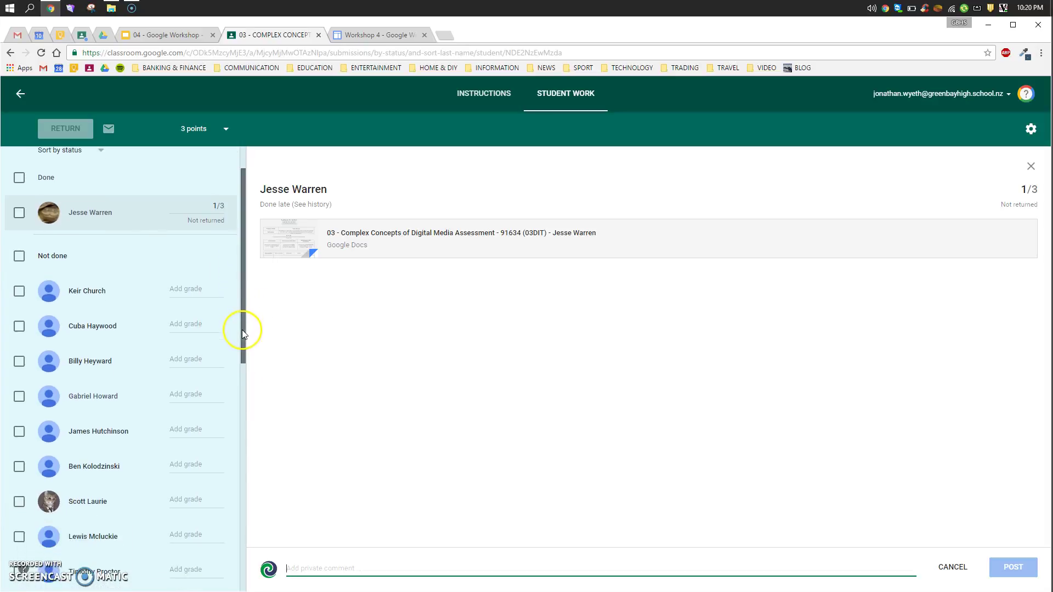